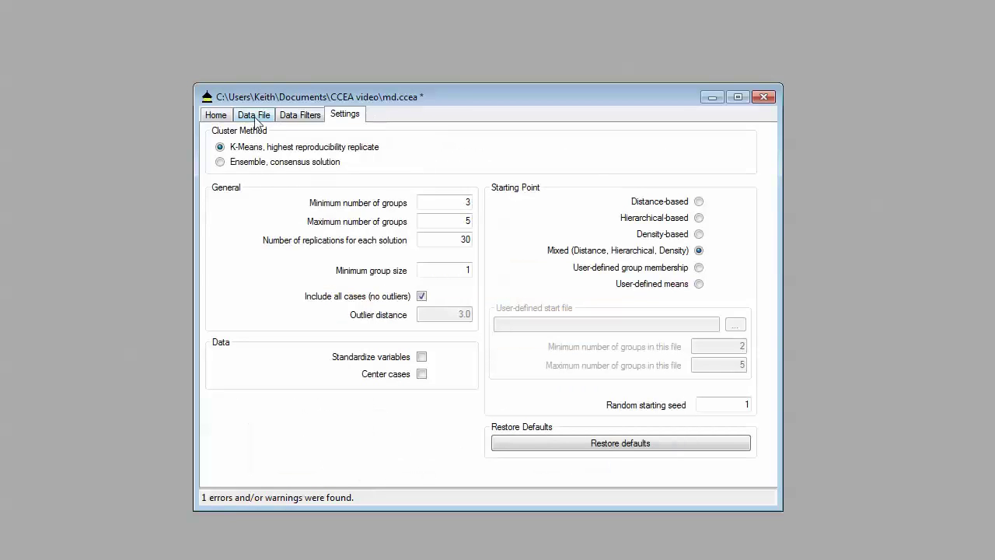
Step: Check the project's data file details and the included variables, then return to the cluster settings
left_click(224, 117)
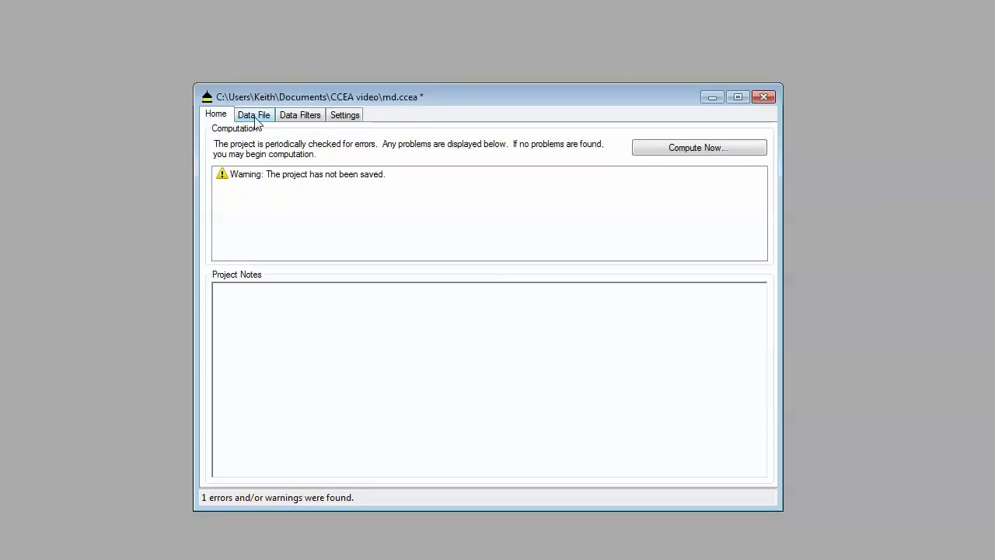
left_click(253, 119)
left_click(299, 116)
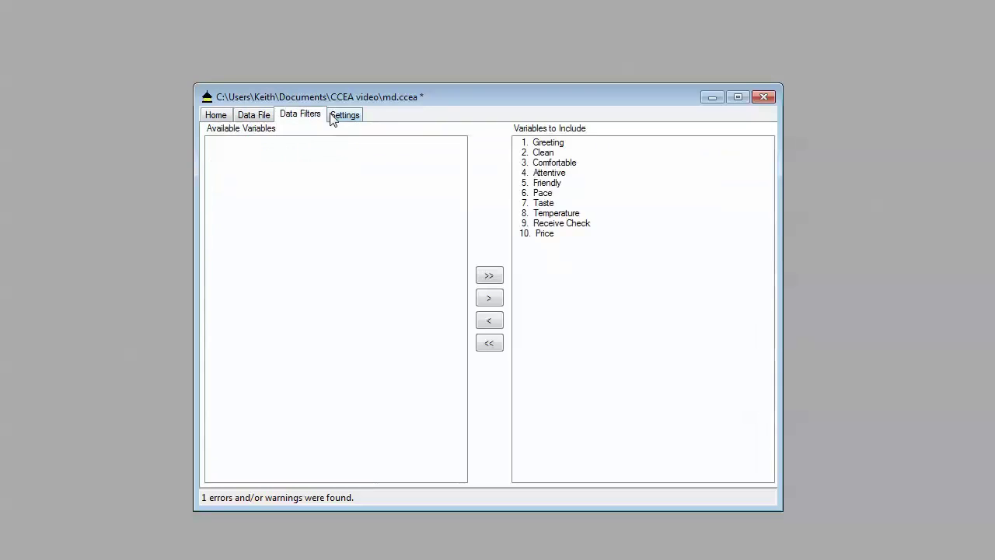
left_click(350, 118)
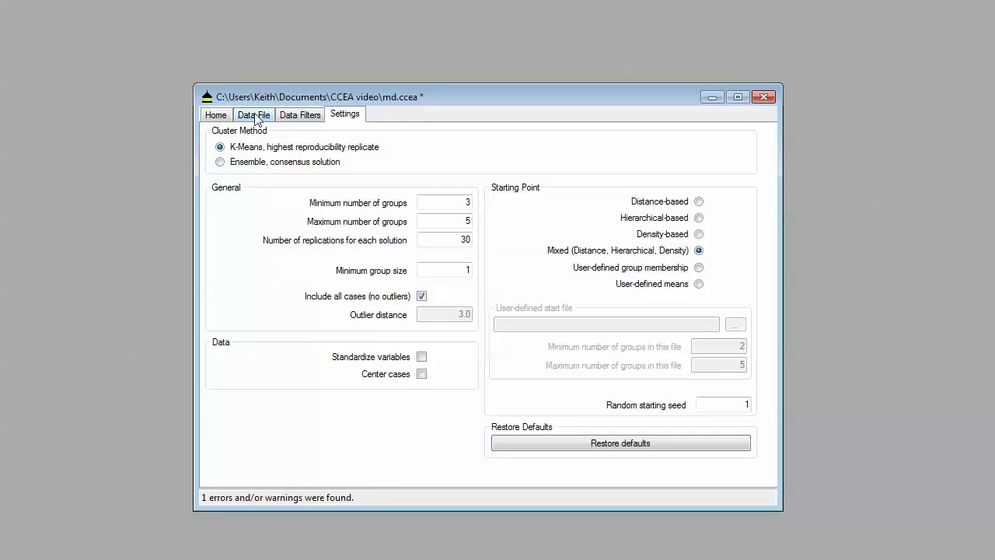
Step: Save the project and build the data, producing a report of 429 cases and 10 variables
left_click(216, 115)
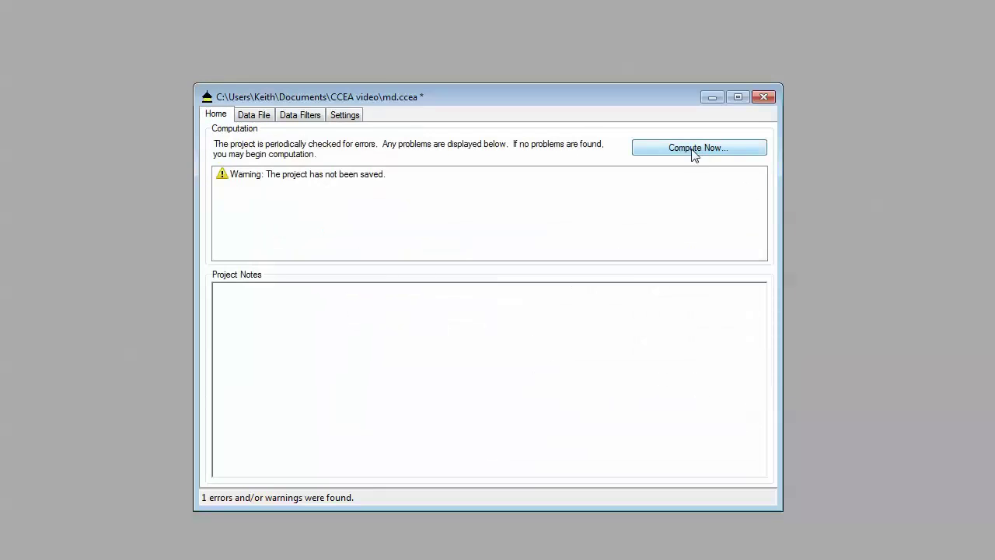
key("ctrl+s")
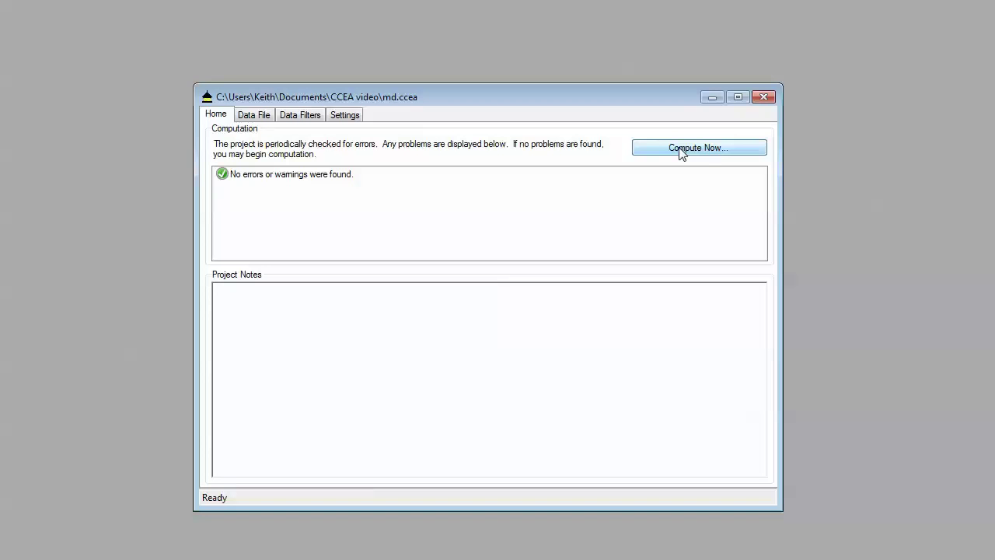
left_click(680, 151)
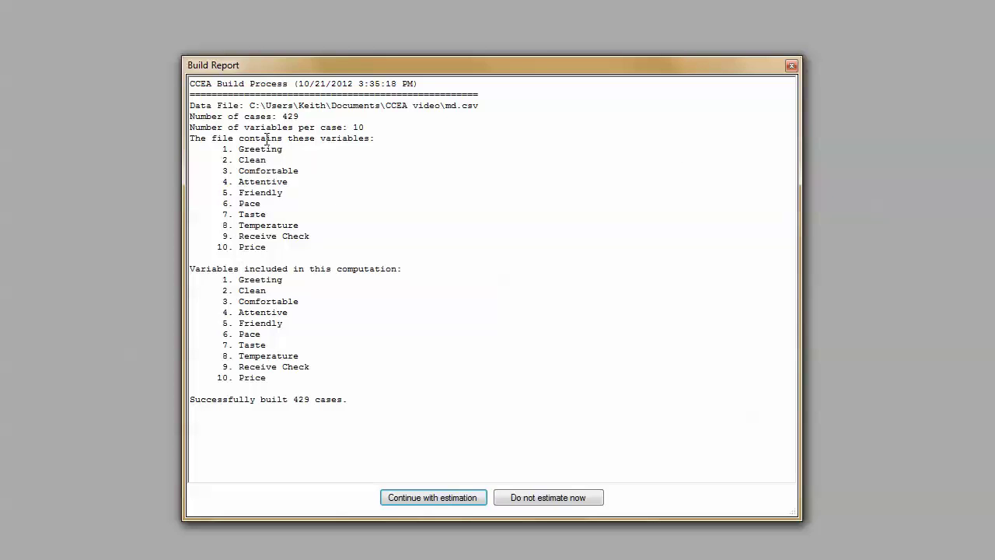
Step: Run the K-Means estimation for 3–5 groups and scroll to the 3-group reproducibility results
left_click(439, 503)
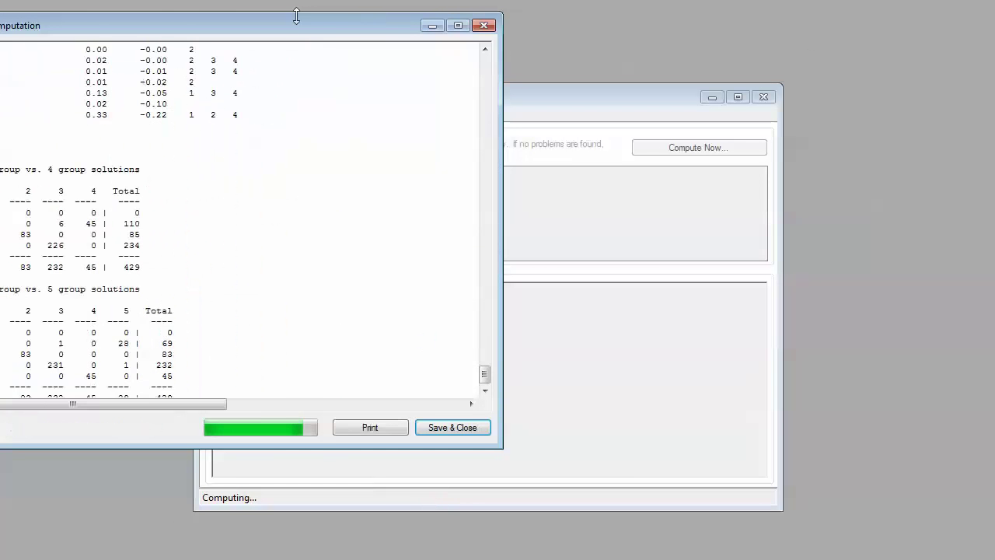
left_click_drag(295, 21, 593, 93)
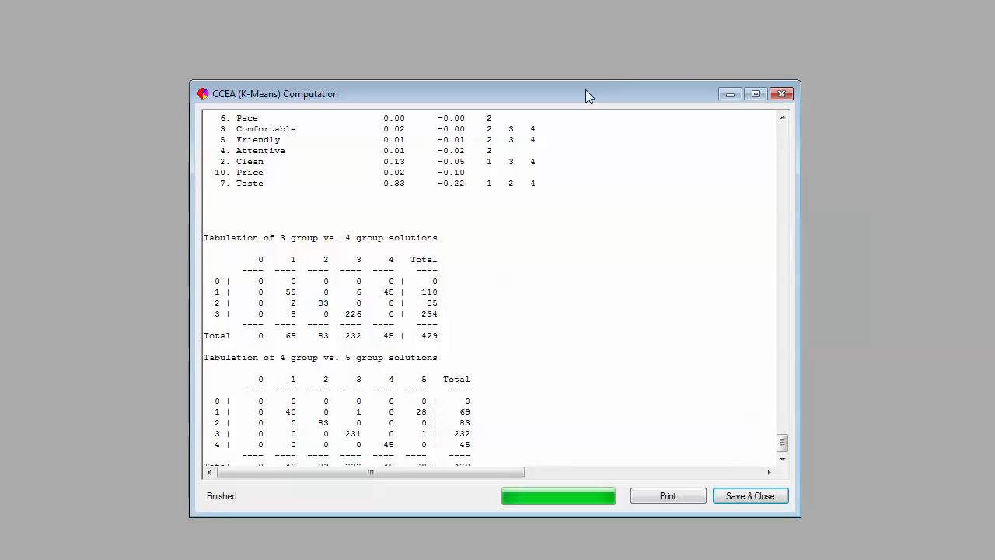
left_click_drag(782, 443, 780, 190)
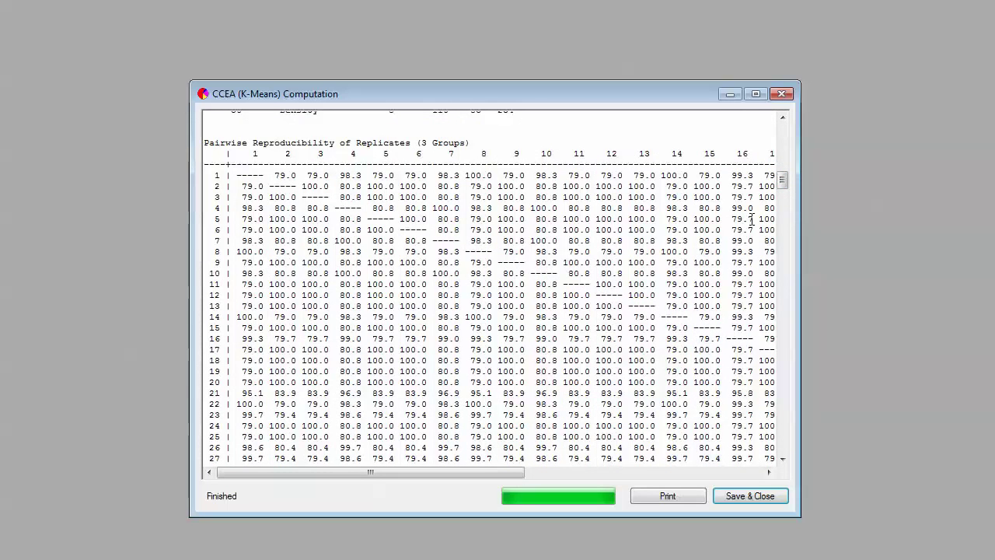
left_click_drag(782, 182, 783, 189)
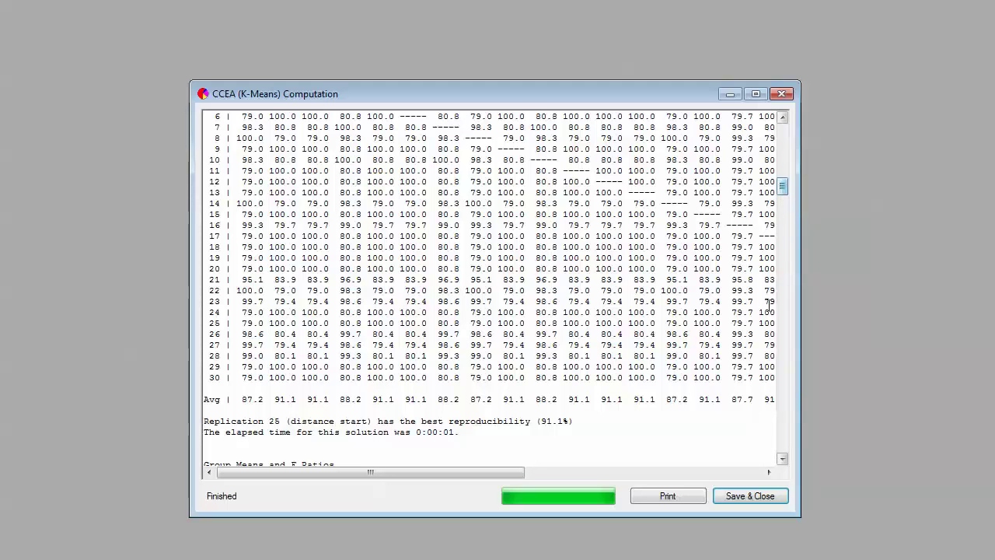
Step: Page past the 3-group means and 4-group reproducibility to the 5-group result (replication 17, 92.8%)
left_click(783, 364)
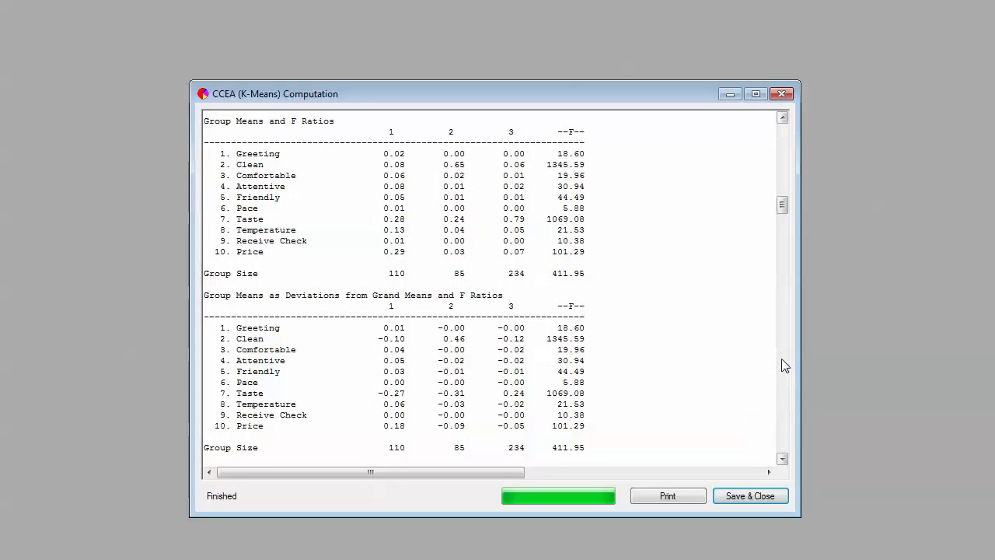
left_click(781, 358)
left_click(781, 358)
left_click(781, 359)
left_click(781, 359)
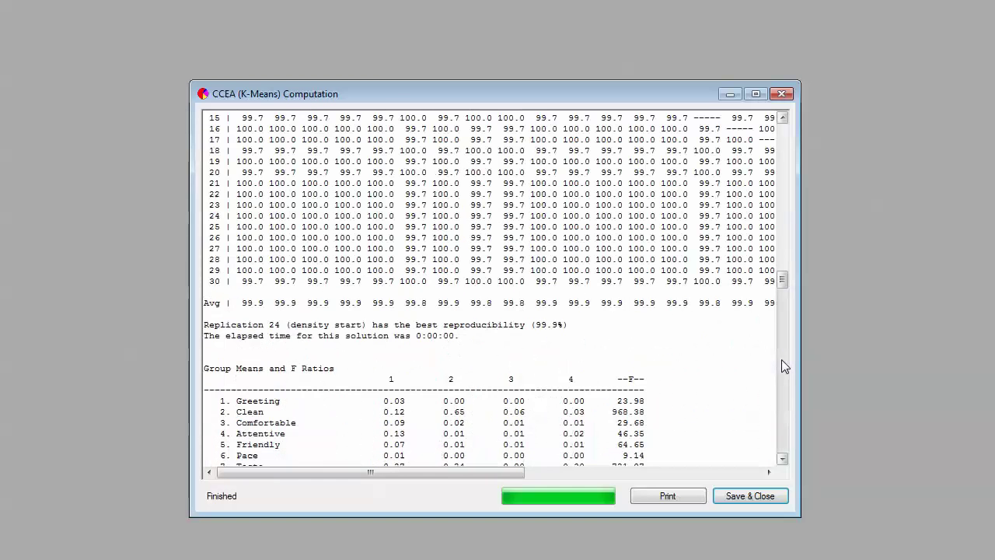
left_click(783, 118)
left_click(783, 118)
left_click(782, 118)
left_click(783, 118)
left_click(783, 118)
left_click(783, 118)
left_click(783, 118)
left_click(783, 118)
left_click(783, 118)
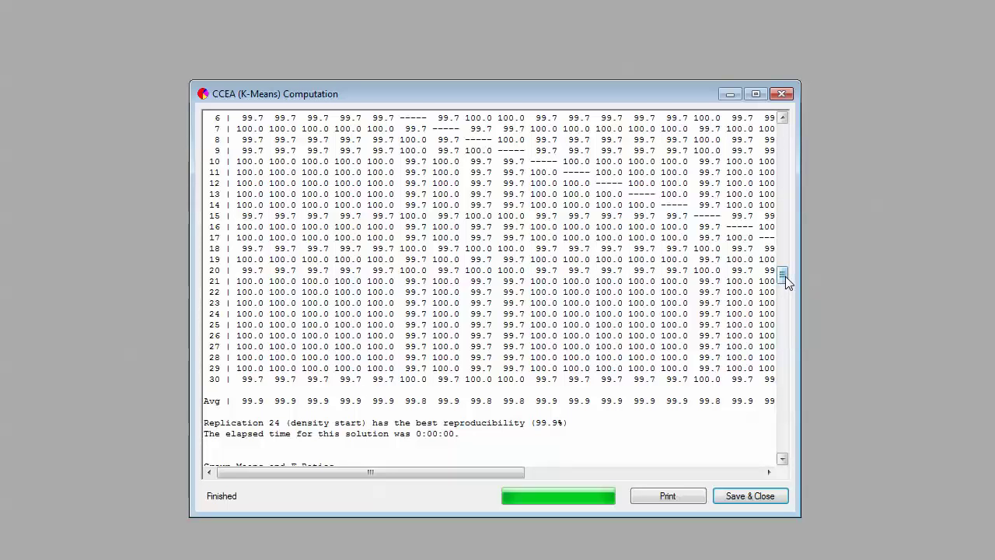
left_click_drag(785, 276, 768, 380)
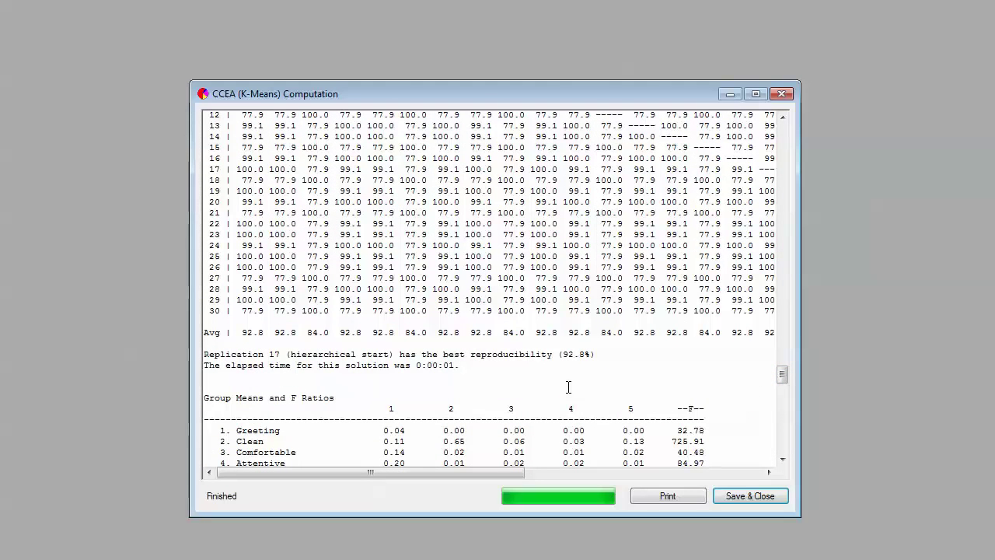
Step: Scroll back to the 4-group Group Means and F Ratios, showing groups of 69, 83, 232 and 45
left_click_drag(782, 379, 789, 305)
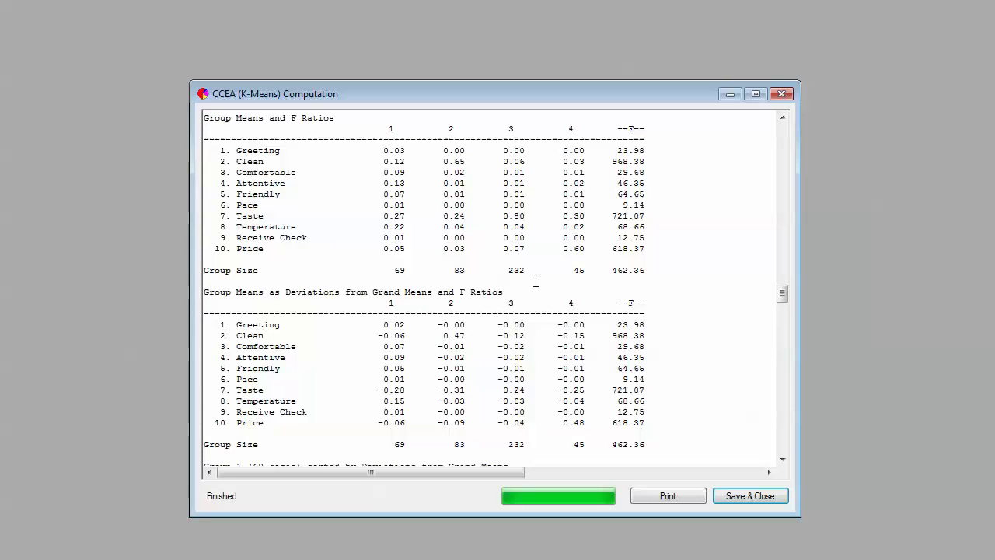
Step: Close the computation output and switch the cluster method to Ensemble consensus
left_click(779, 94)
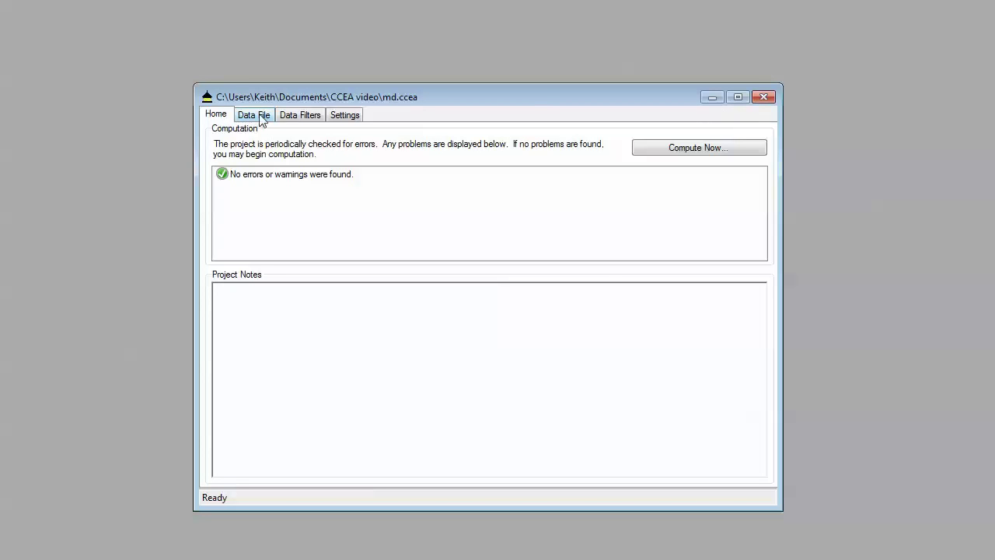
left_click(350, 118)
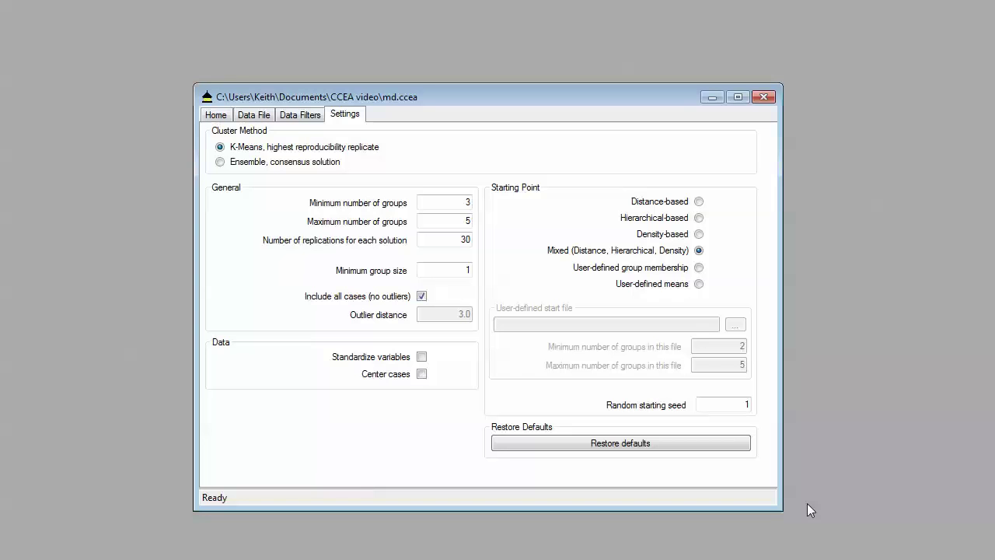
left_click(221, 164)
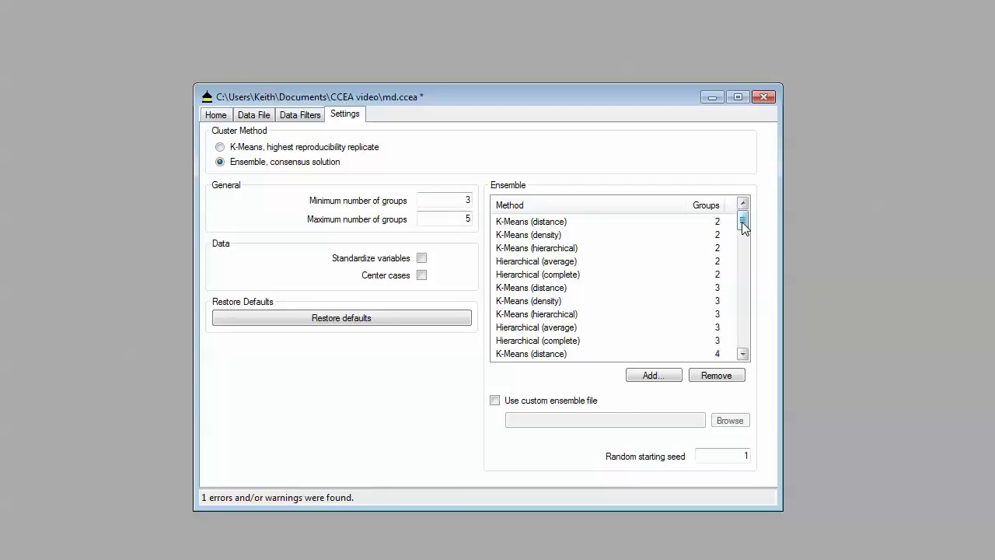
Step: Scroll through the ensemble's clustering methods, from 2 to 30 groups, then return to the Home page
mouse_move(742, 221)
left_mouse_down()
mouse_move(742, 242)
mouse_move(741, 223)
left_mouse_up()
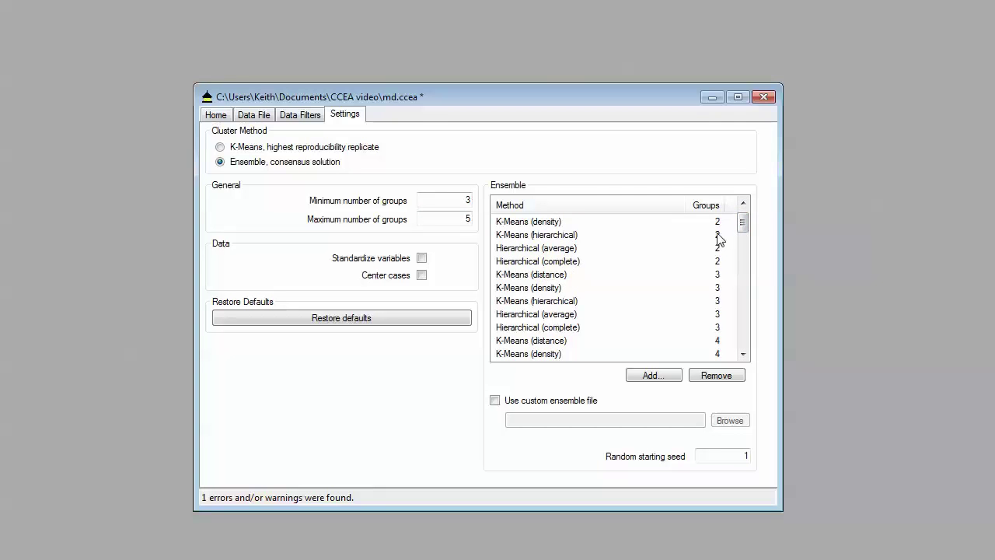
left_click(743, 203)
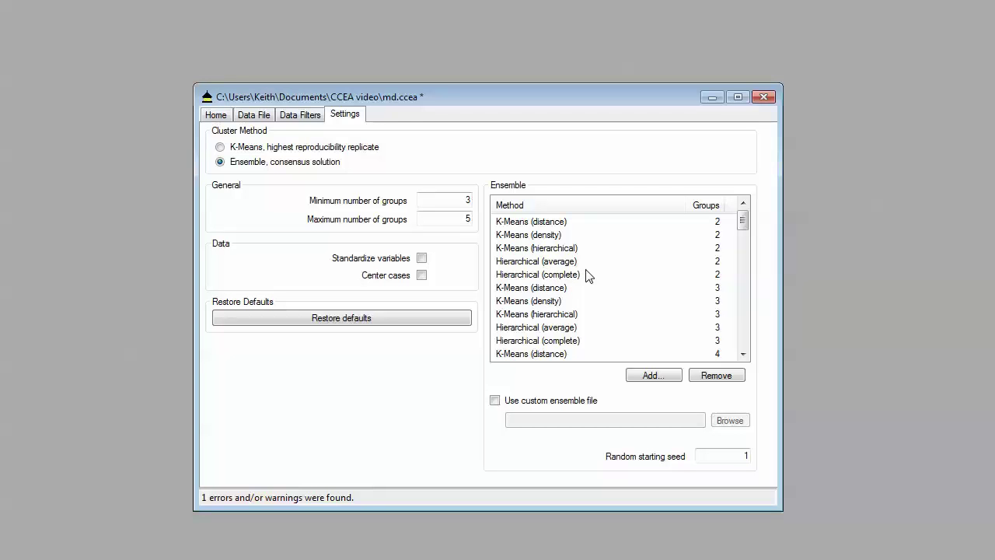
mouse_move(744, 224)
left_mouse_down()
mouse_move(741, 234)
mouse_move(745, 215)
left_mouse_up()
left_click_drag(744, 224, 751, 355)
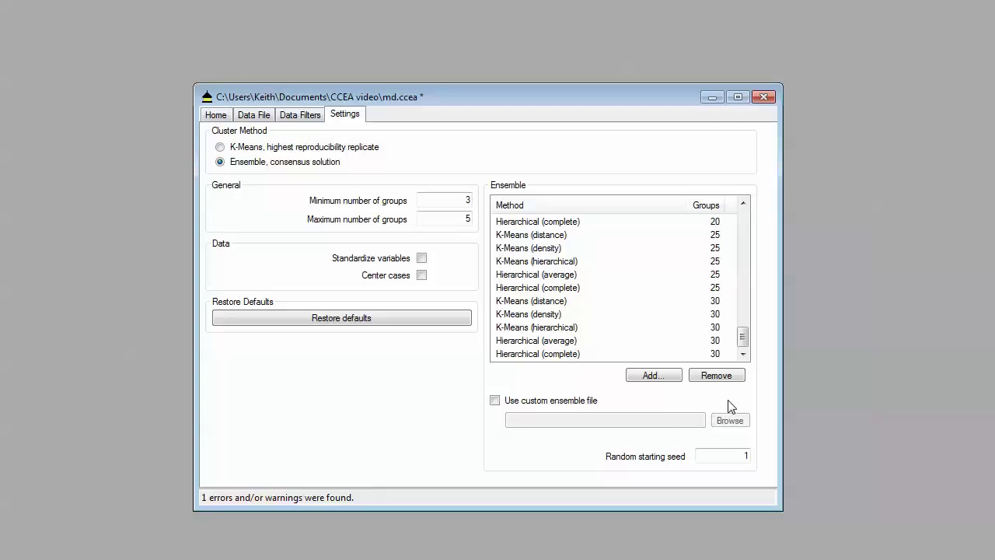
left_click(217, 115)
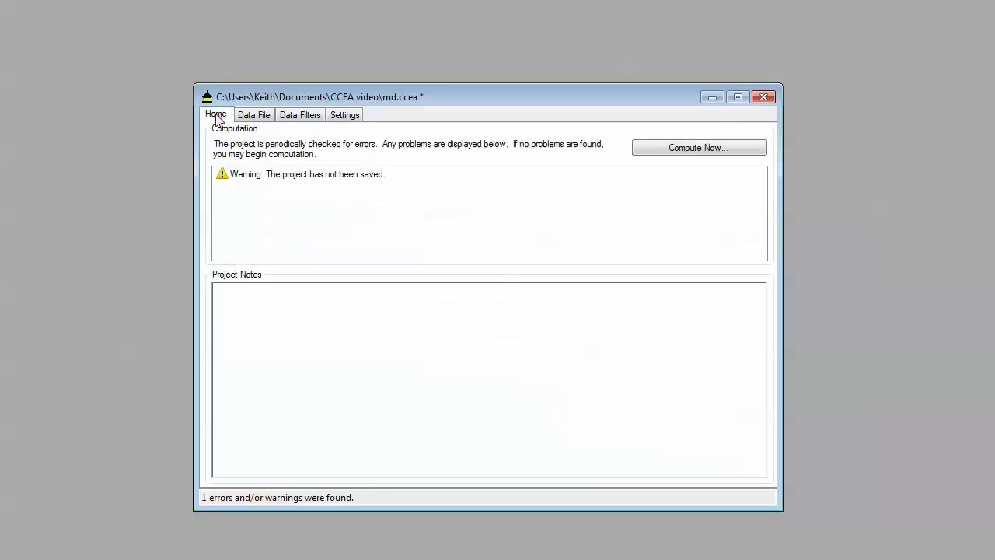
Step: Save the project and run the ensemble consensus estimation, centring the Computation window
left_click(696, 155)
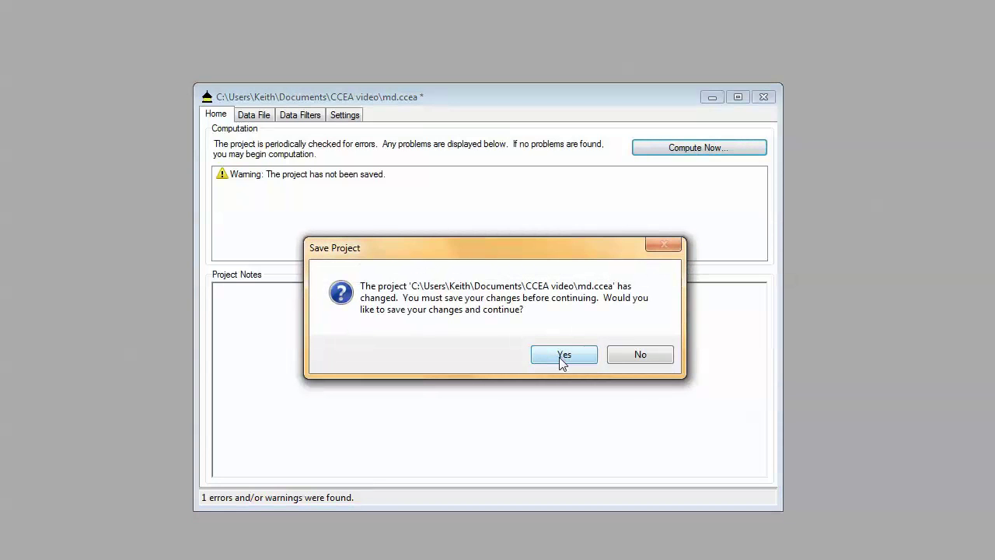
left_click(560, 359)
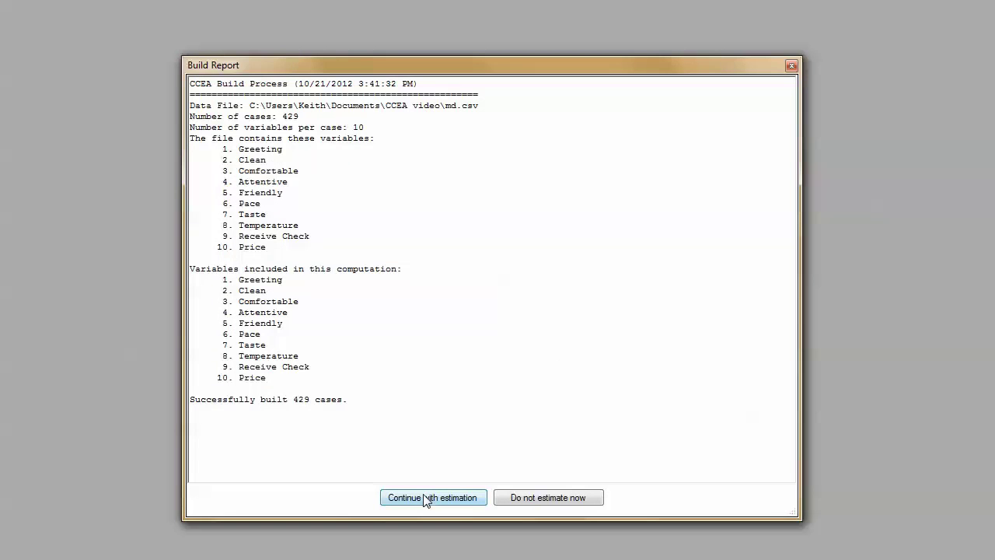
left_click(426, 497)
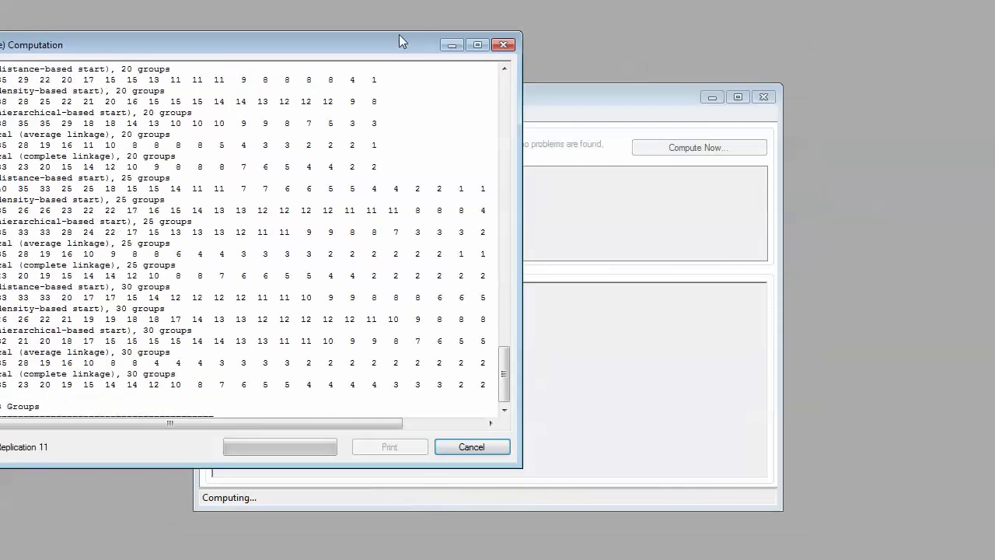
left_click_drag(398, 35, 634, 86)
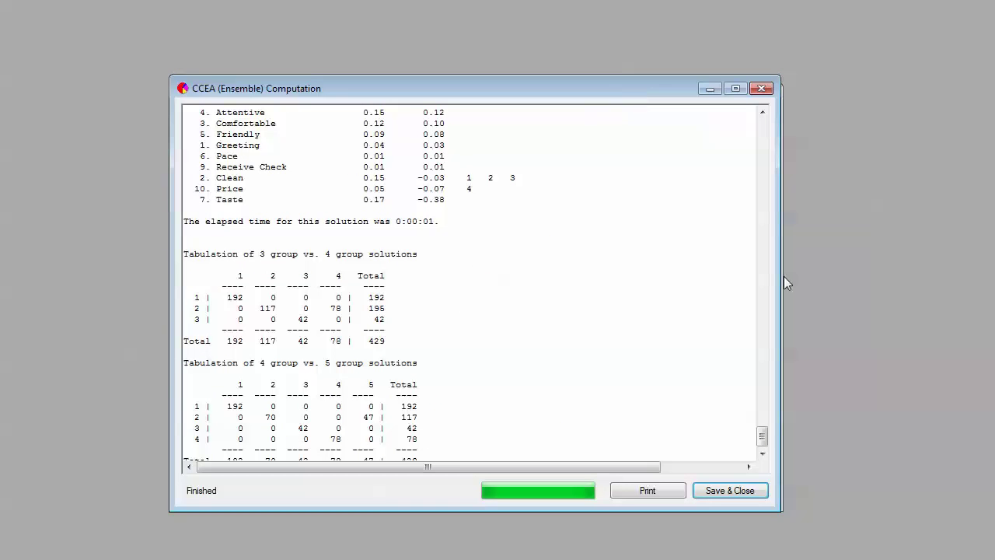
Step: Highlight the 3-, 4- and 5-group reproducibility values: 79.1%, 86.5% and 85.6%
left_click_drag(761, 438, 758, 245)
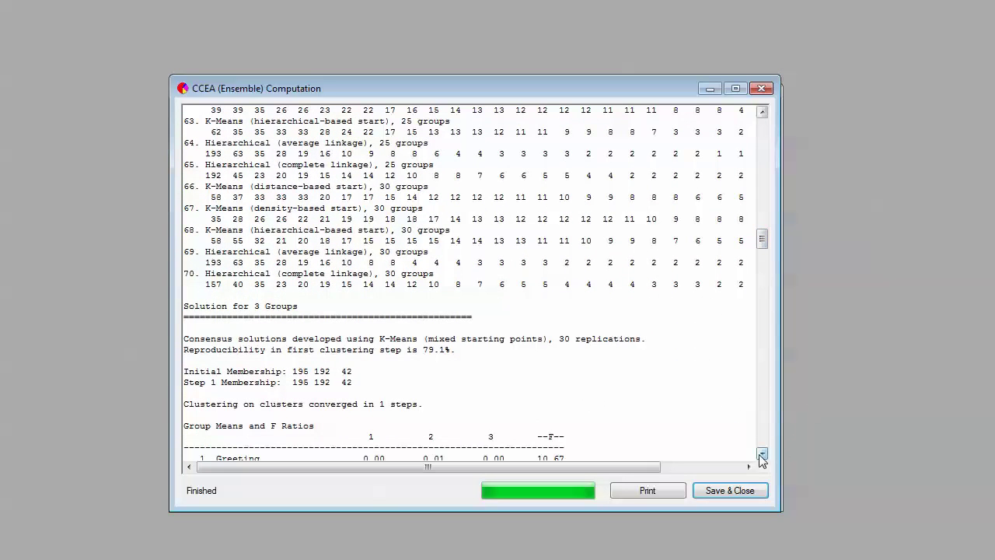
left_click_drag(765, 454, 764, 455)
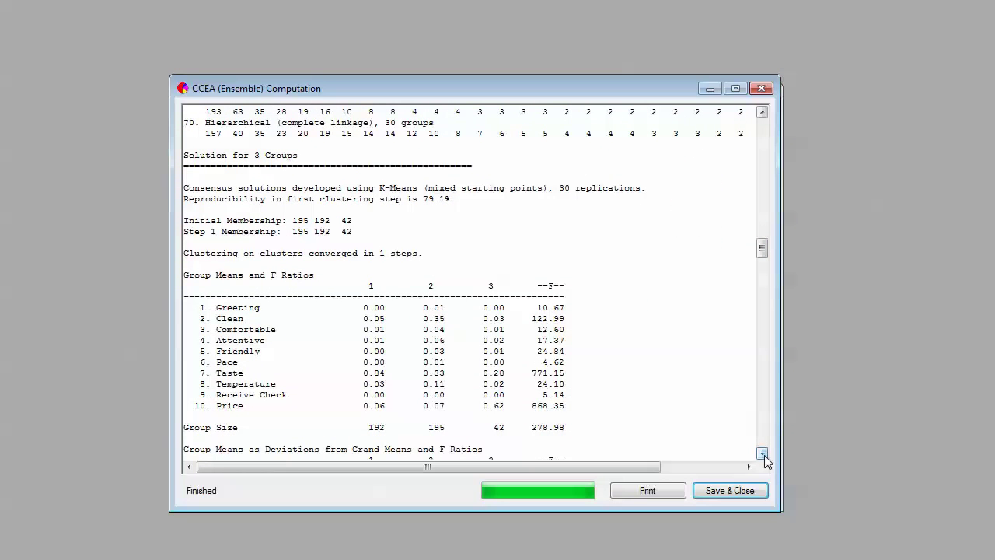
left_click_drag(764, 454, 764, 455)
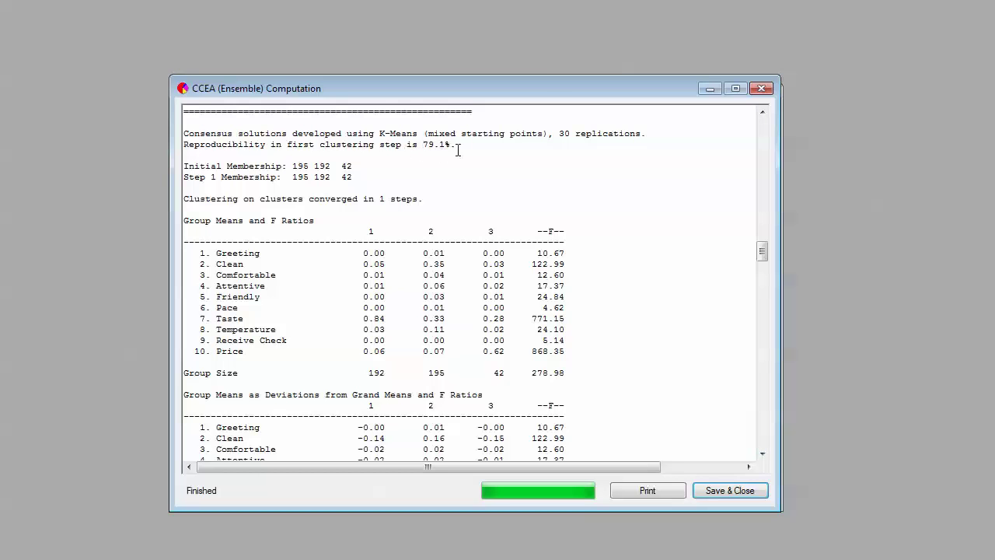
left_click_drag(462, 146, 420, 150)
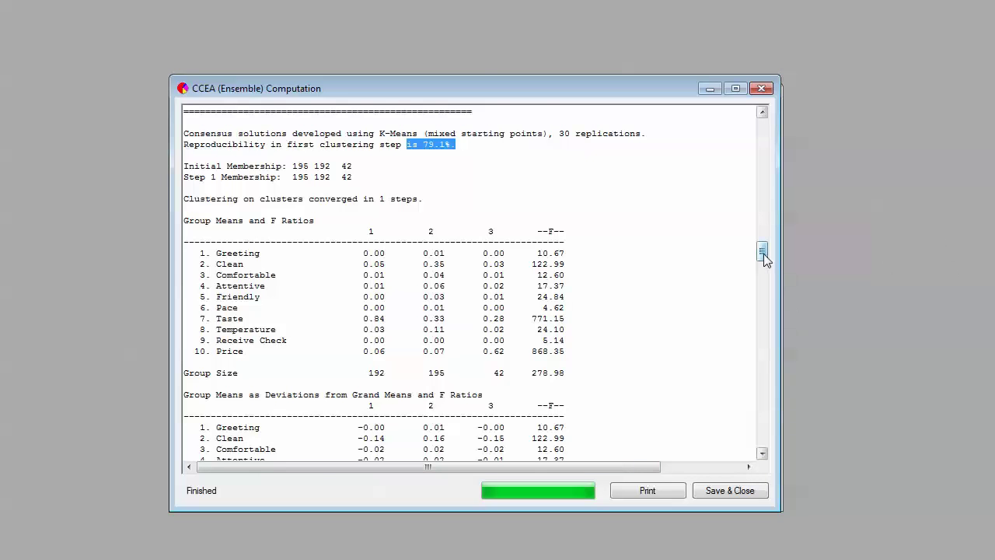
left_click_drag(763, 253, 762, 305)
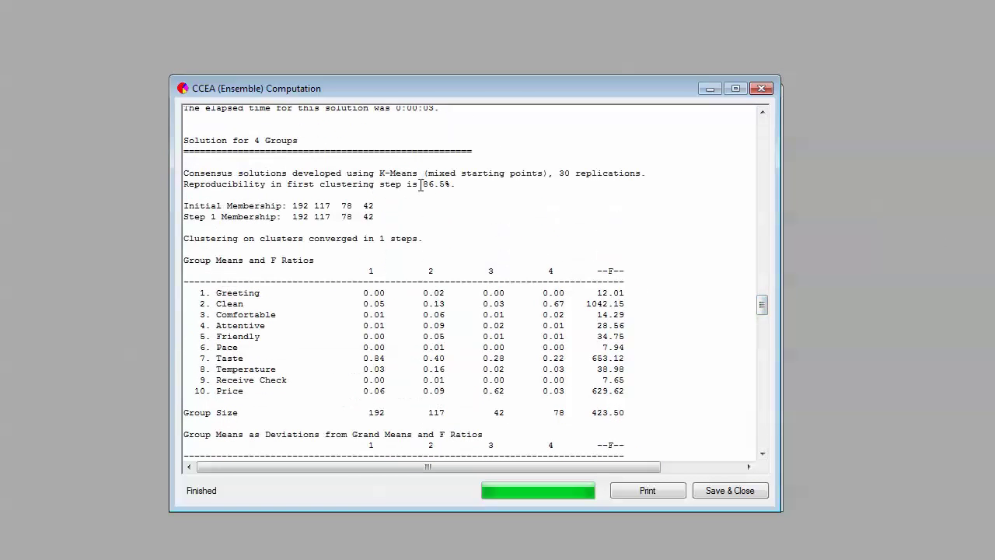
left_click_drag(418, 185, 450, 188)
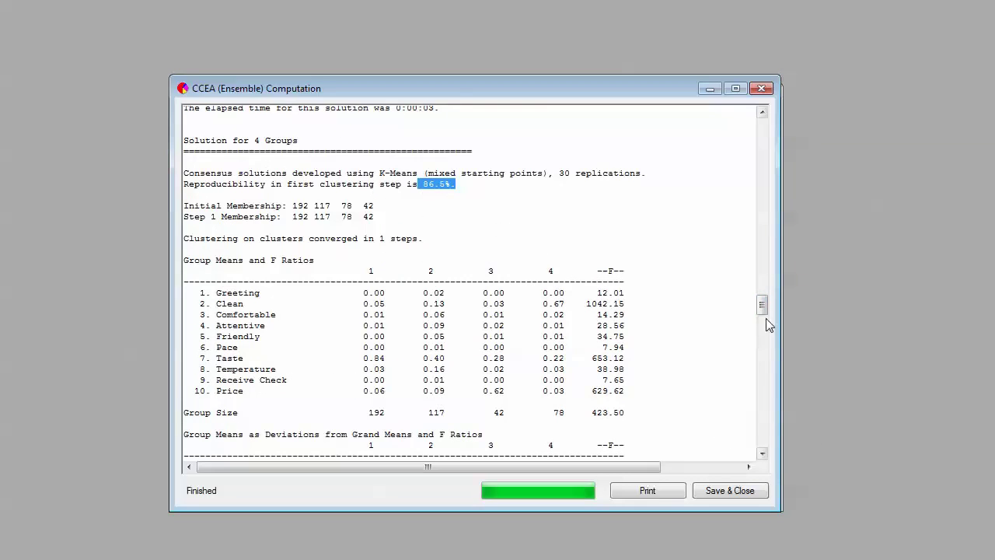
left_click_drag(762, 304, 756, 372)
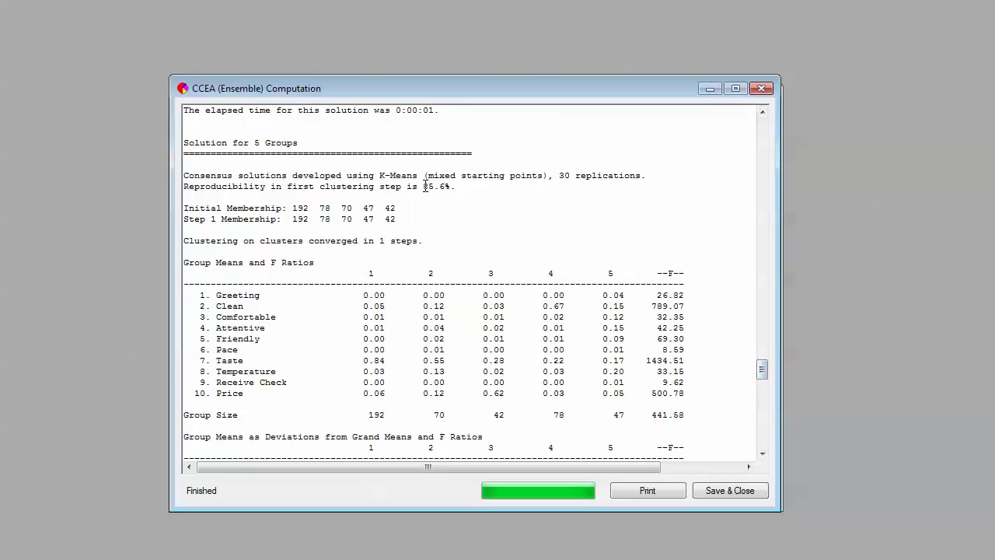
left_click_drag(426, 187, 456, 190)
left_click(454, 189)
Step: Scroll up to the 4-group ensemble Group Means and Deviations tables
left_click_drag(764, 372, 770, 315)
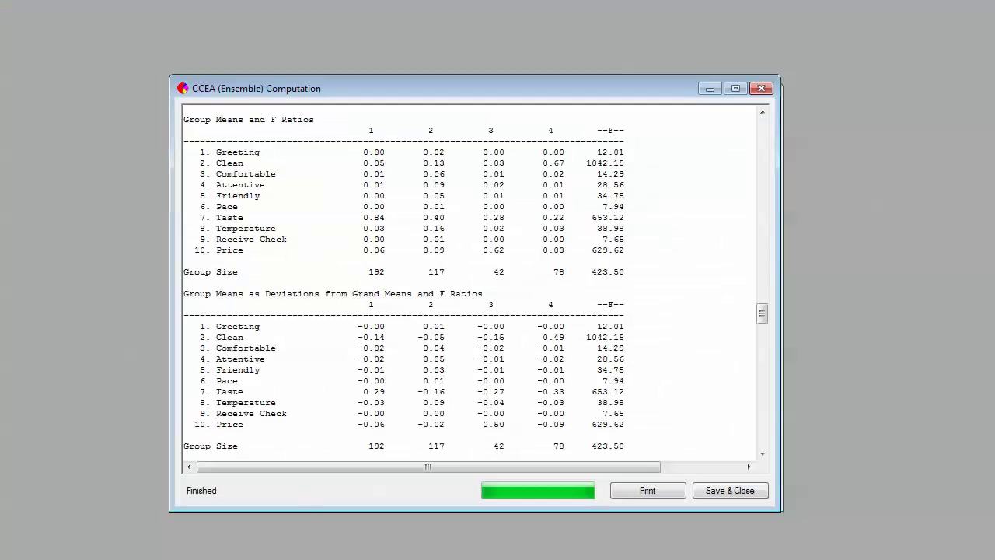
Step: Show the PowerPoint slide show and advance to the References slide
left_click(265, 537)
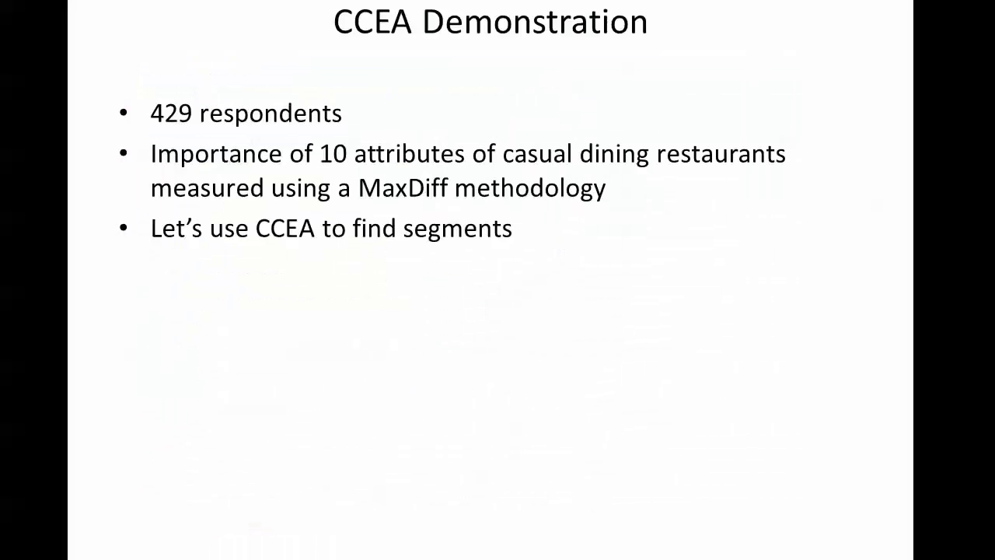
left_click(492, 549)
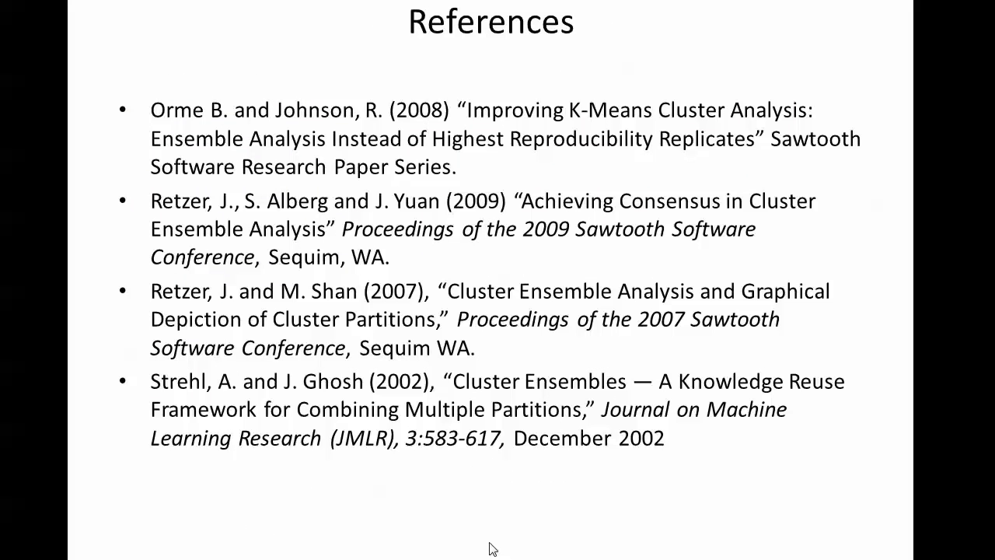